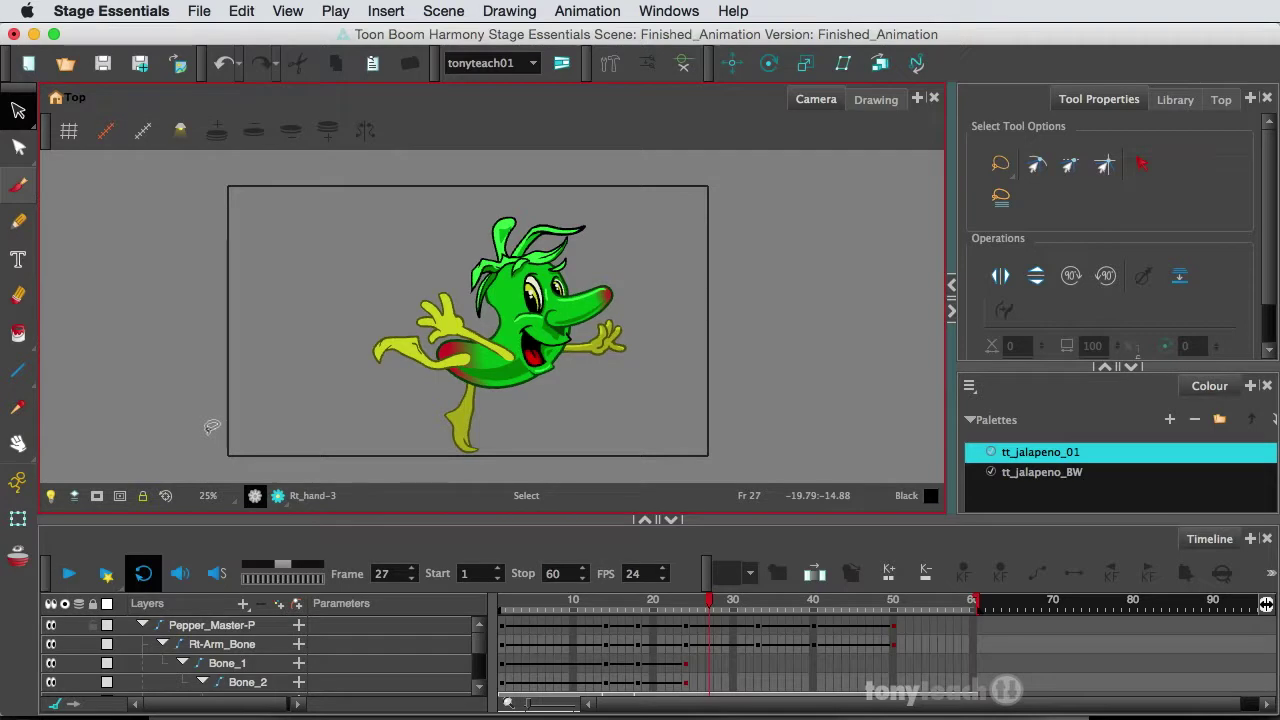
# At frame 27, select Pepper's mouth and cycle it through mouth-2 and mouth-3 to mouth-5.
pyautogui.click(707, 601)
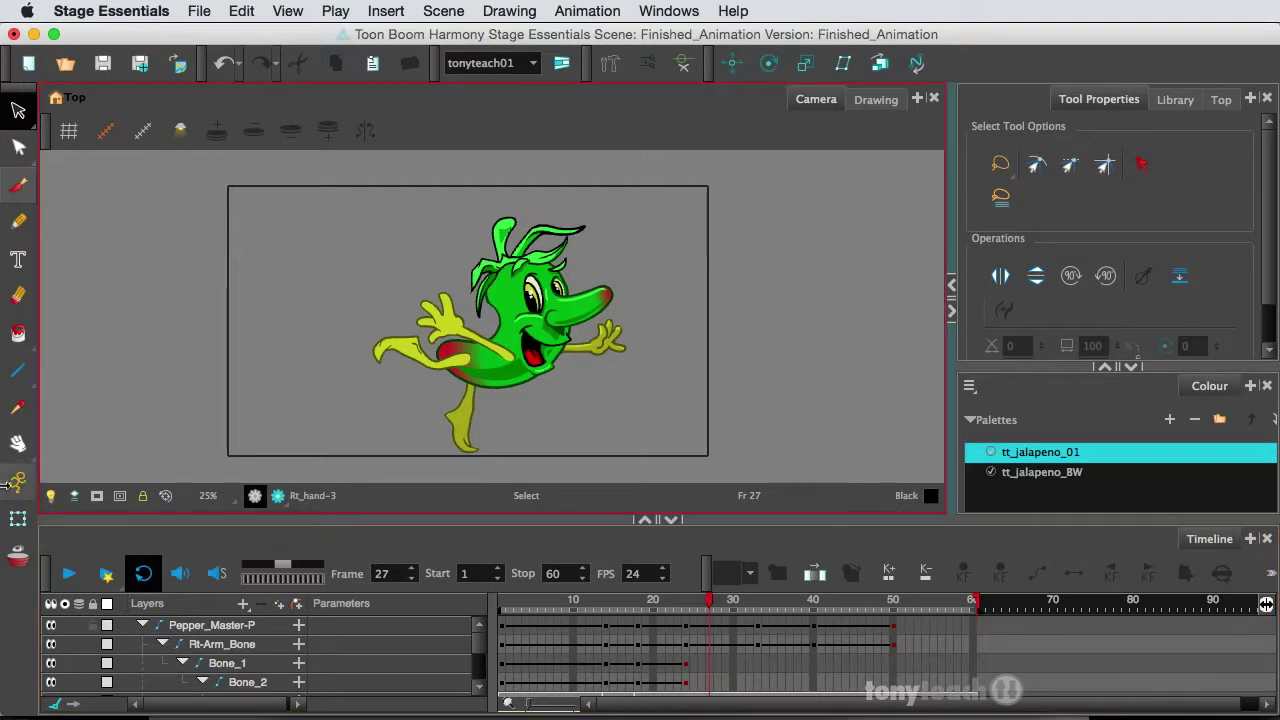
pyautogui.click(18, 518)
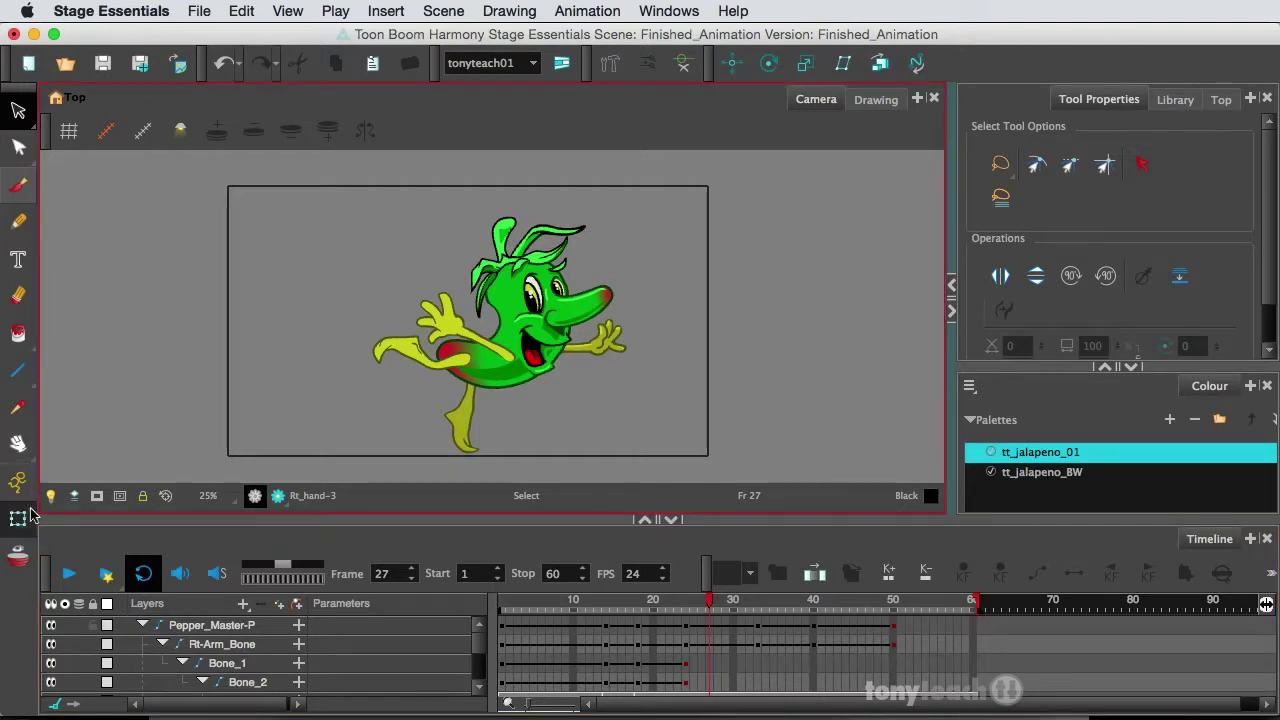
pyautogui.click(556, 345)
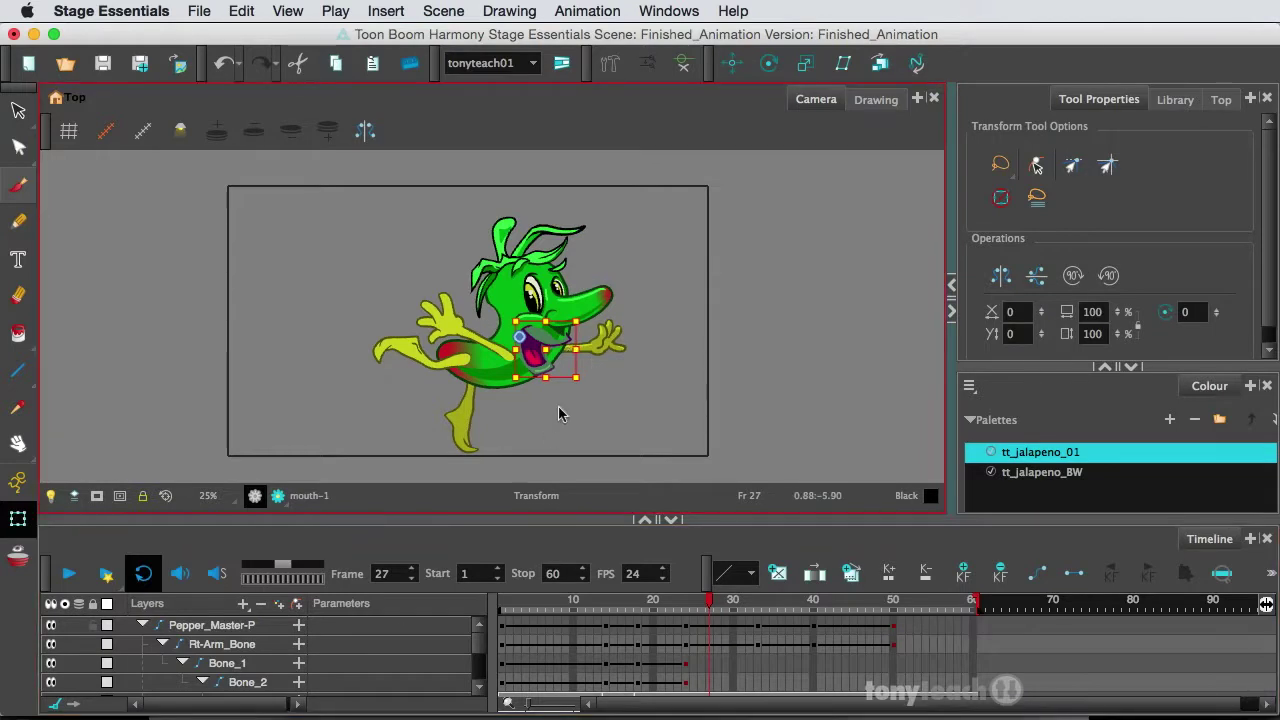
pyautogui.press('=')
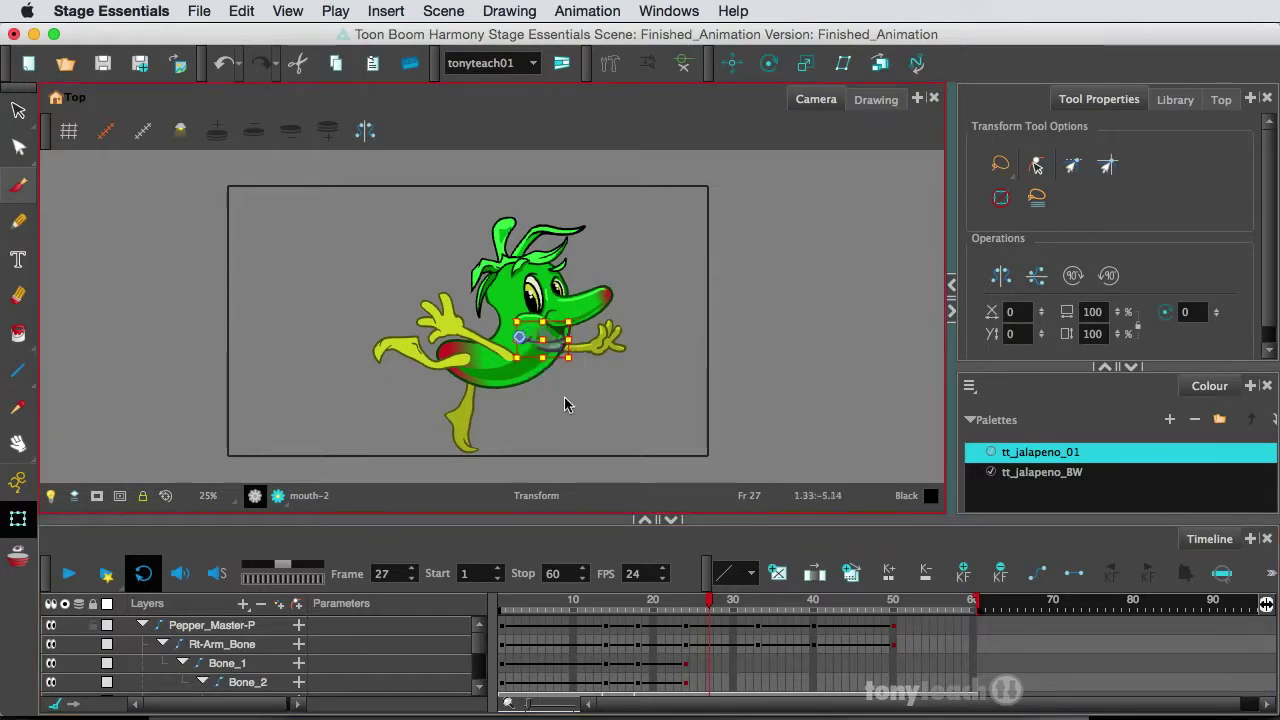
pyautogui.press('=')
pyautogui.press('=')
pyautogui.press('=')
pyautogui.press('=')
pyautogui.press('=')
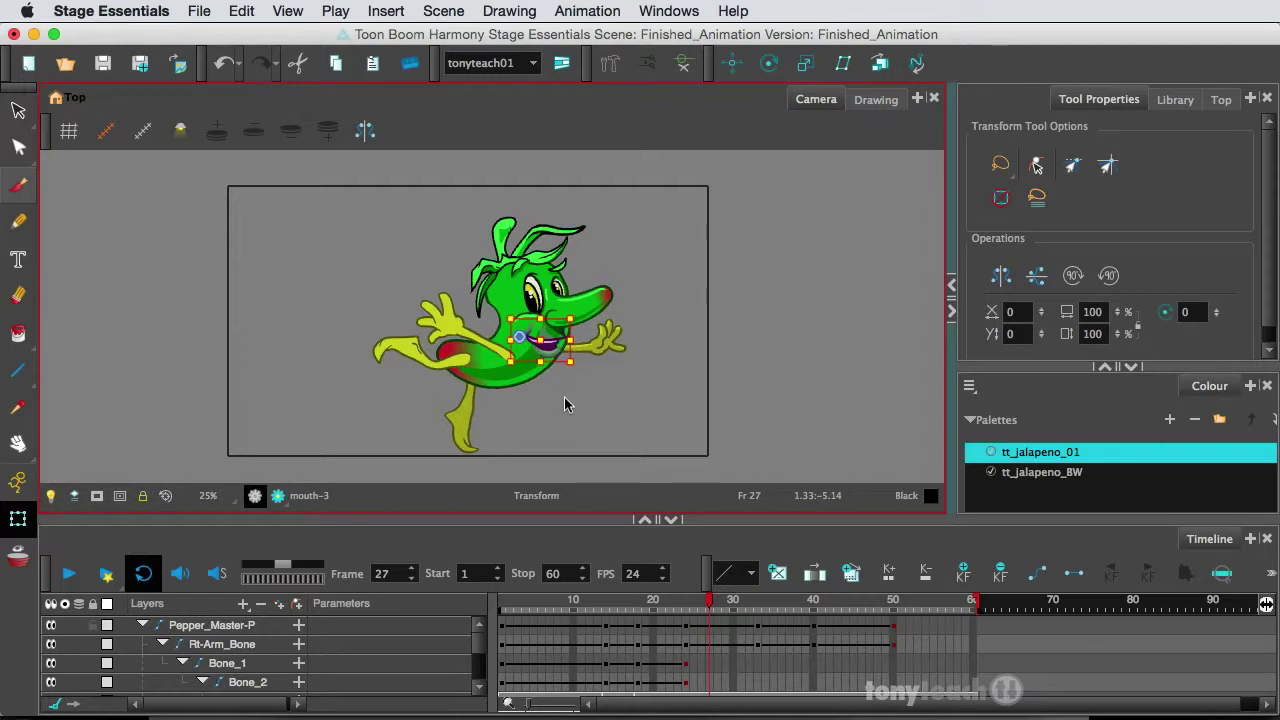
pyautogui.press('=')
pyautogui.press('=')
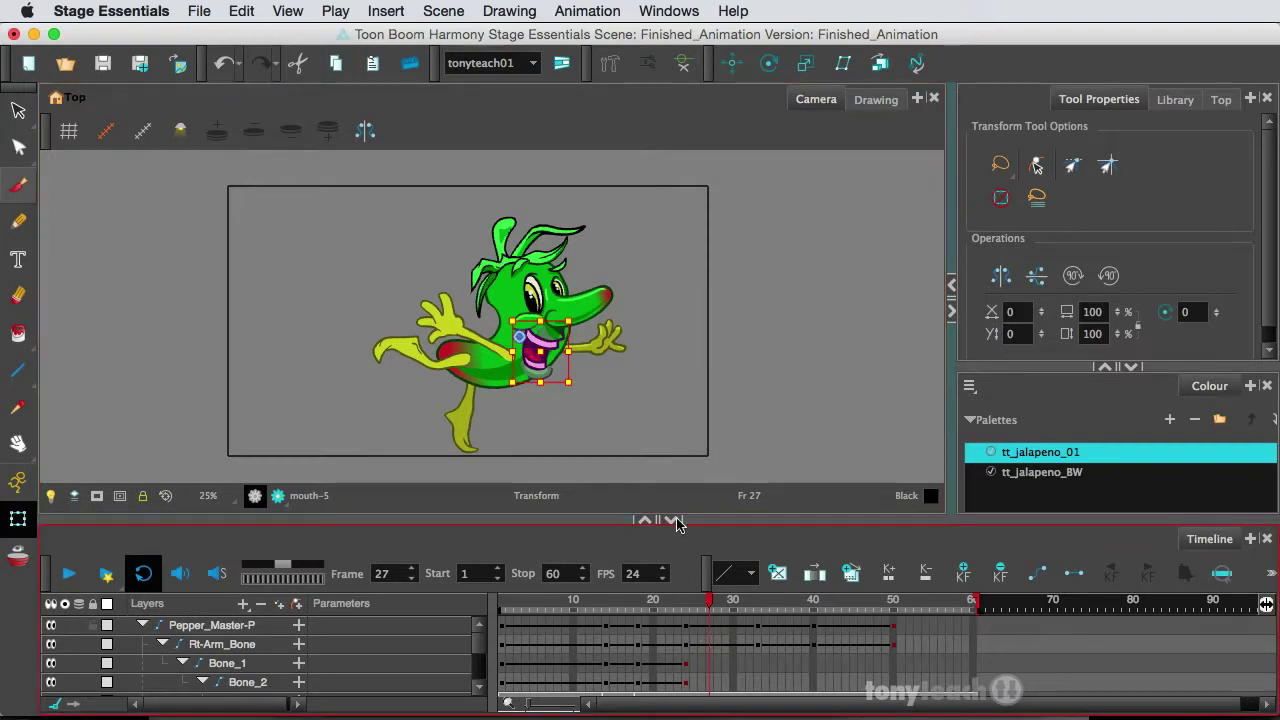
# Enlarge the timeline, scrub the Rt_Arm and Rt_hand layers, and land on Rt_hand frame 28.
pyautogui.moveTo(682, 520); pyautogui.dragTo(686, 426)
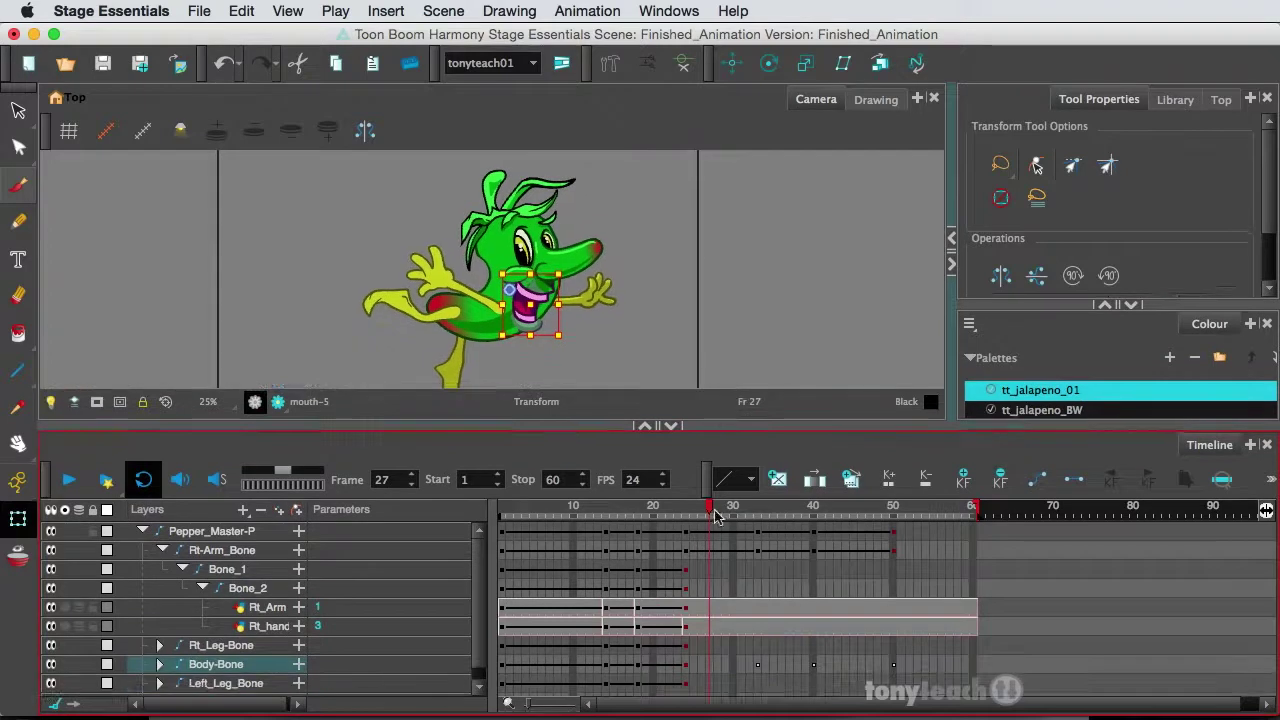
pyautogui.click(605, 608)
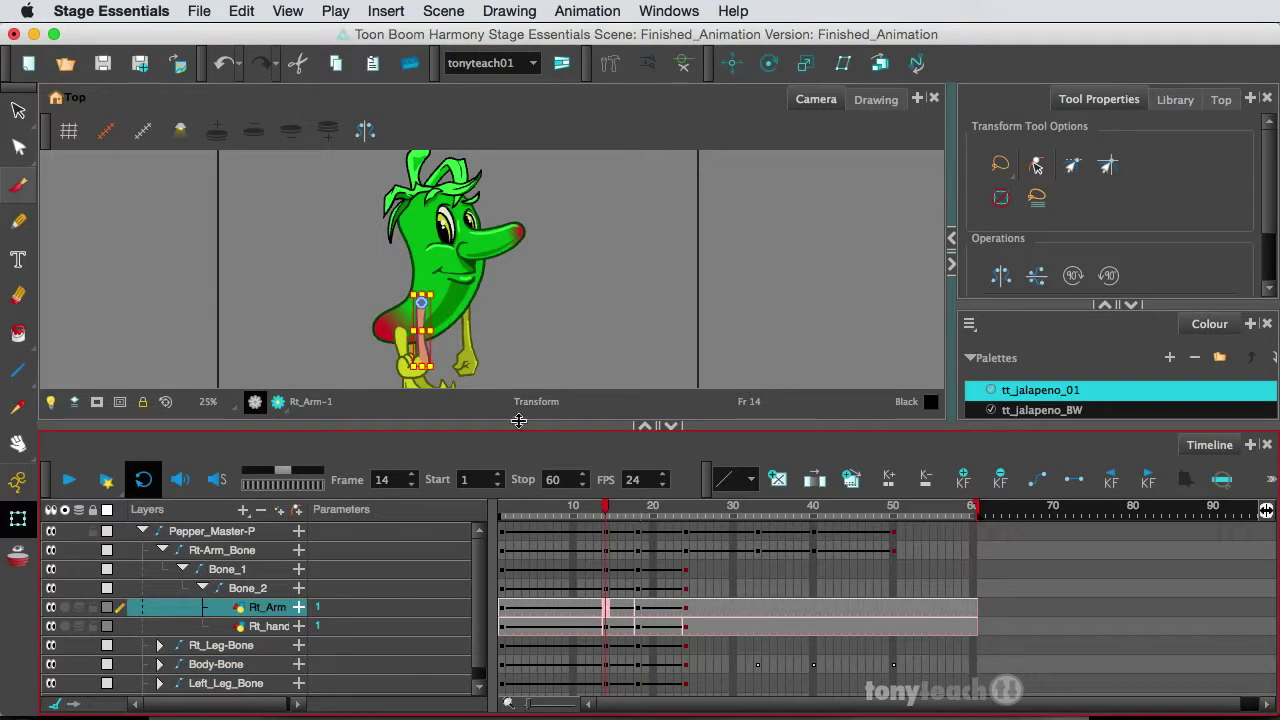
pyautogui.click(613, 627)
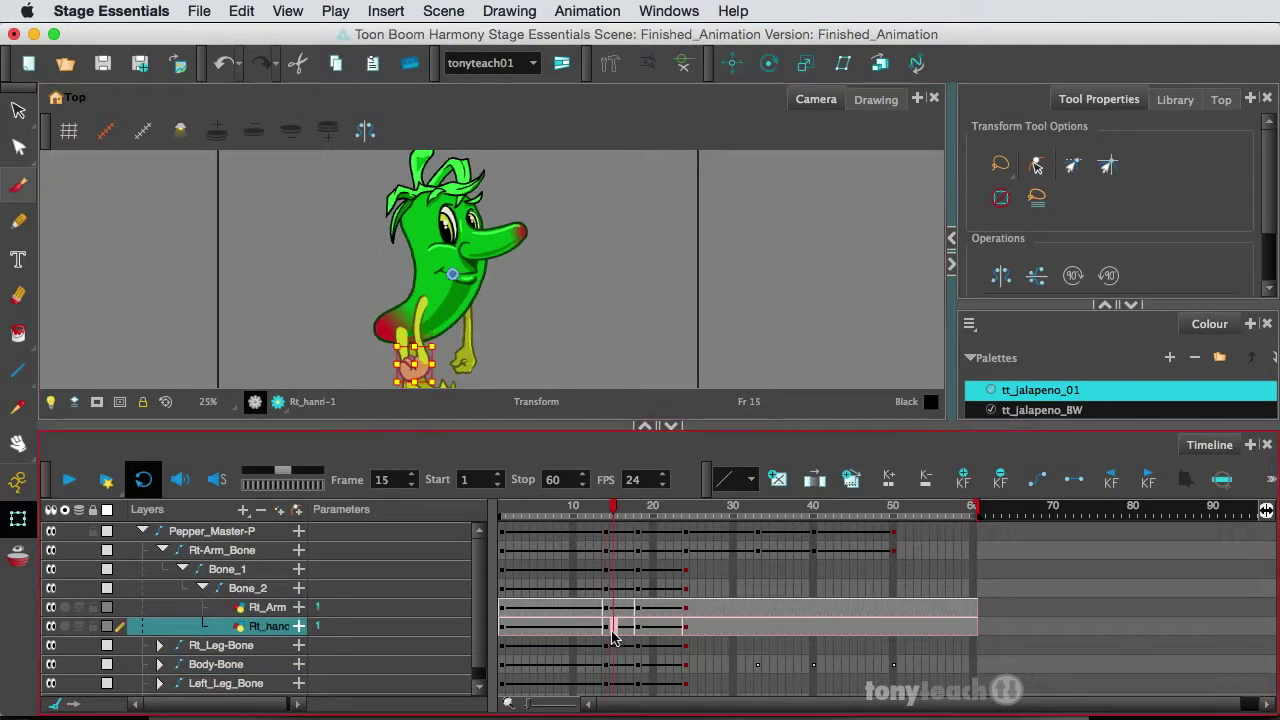
pyautogui.click(632, 514)
pyautogui.moveTo(632, 514); pyautogui.dragTo(731, 530)
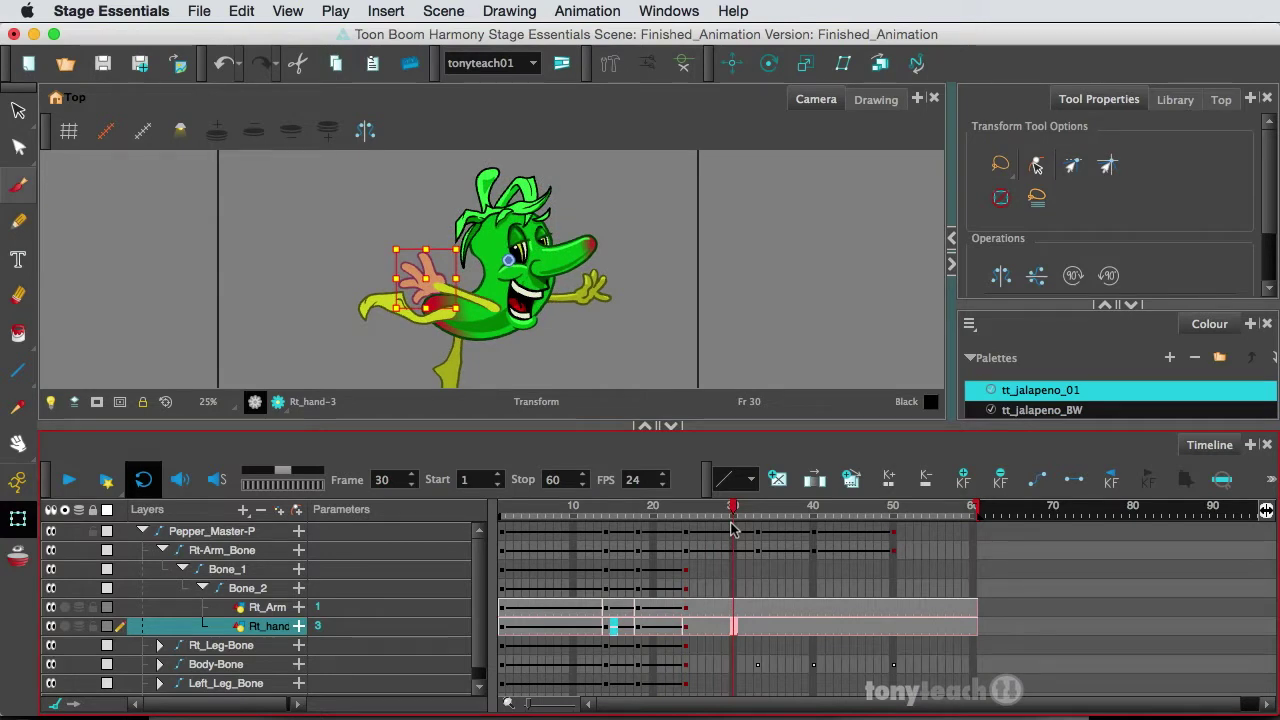
pyautogui.click(717, 626)
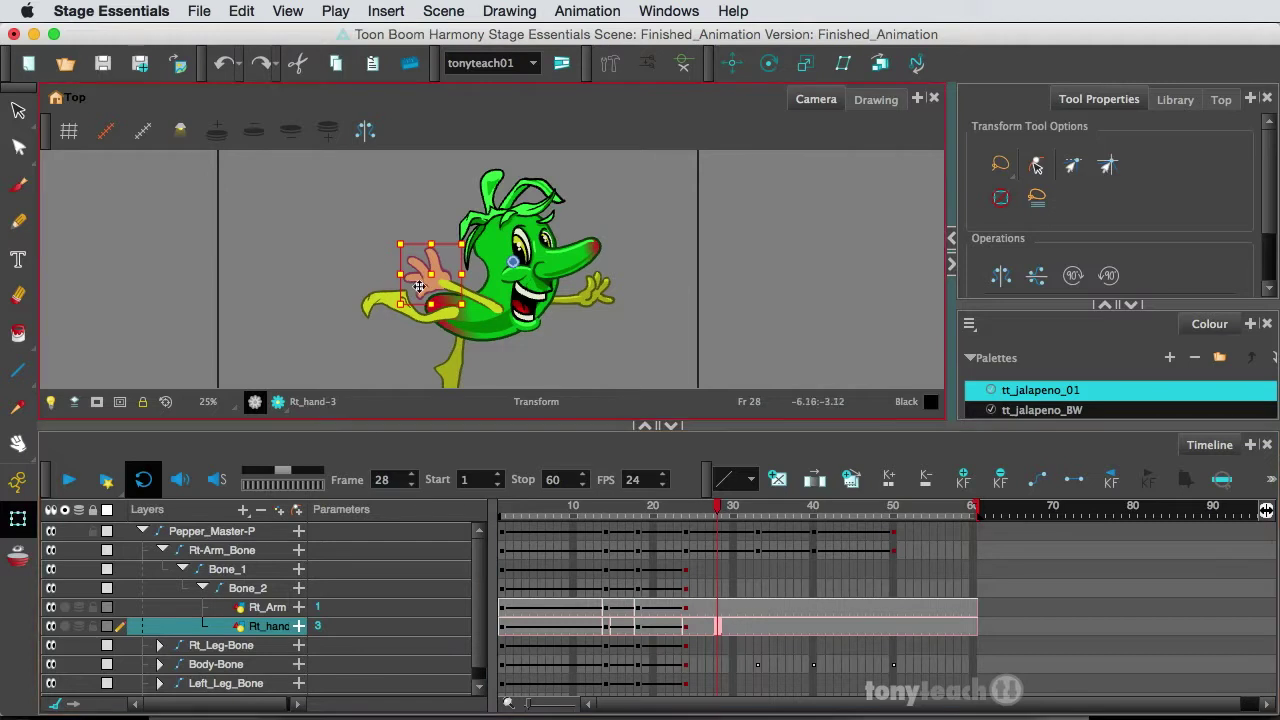
# In the Drawing view, create empty drawing Rt_hand-6 at frame 28 with onion skin shown.
pyautogui.click(876, 99)
pyautogui.scroll(2, 532, 327)
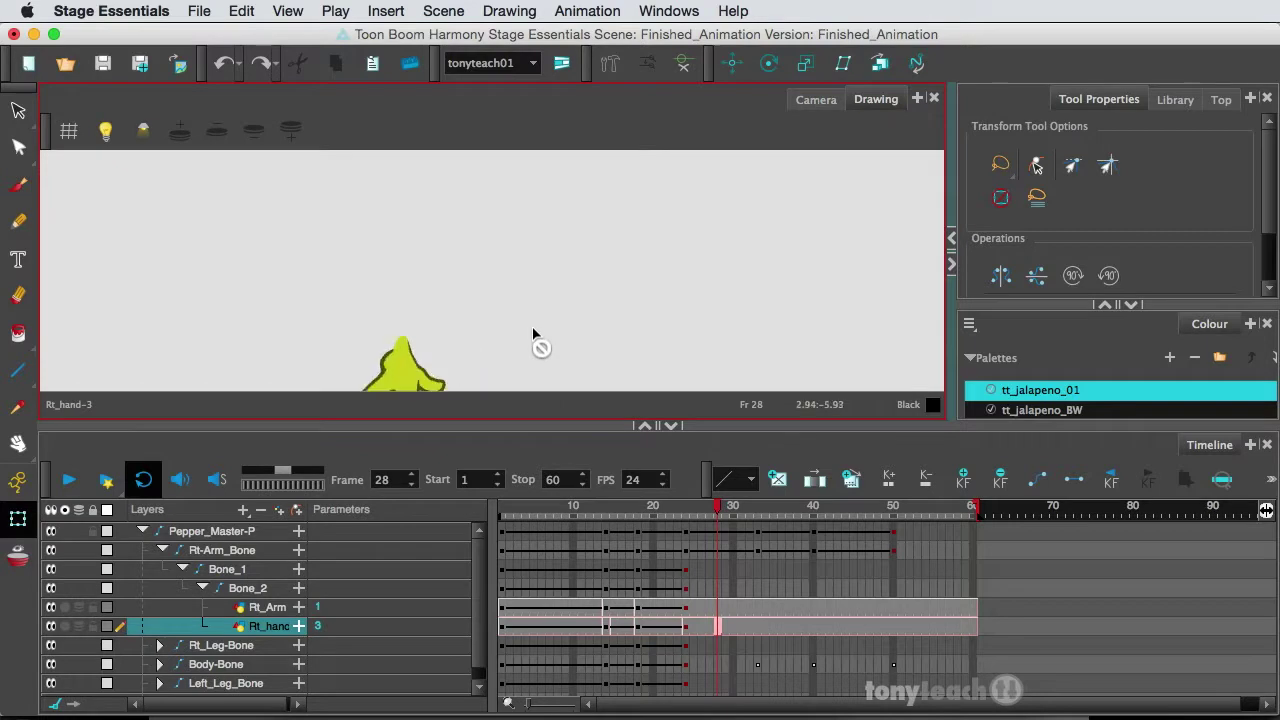
pyautogui.moveTo(443, 309)
pyautogui.mouseDown()
pyautogui.moveTo(500, 220)
pyautogui.moveTo(594, 186)
pyautogui.mouseUp()
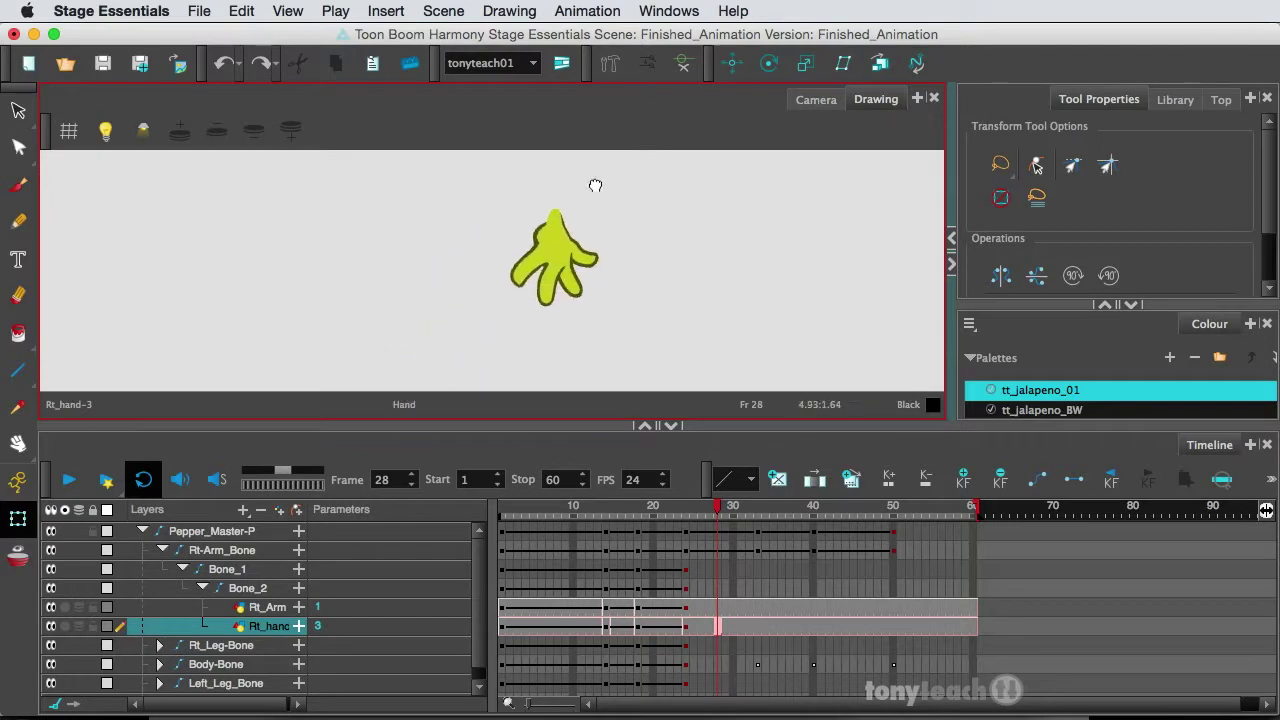
pyautogui.rightClick(717, 626)
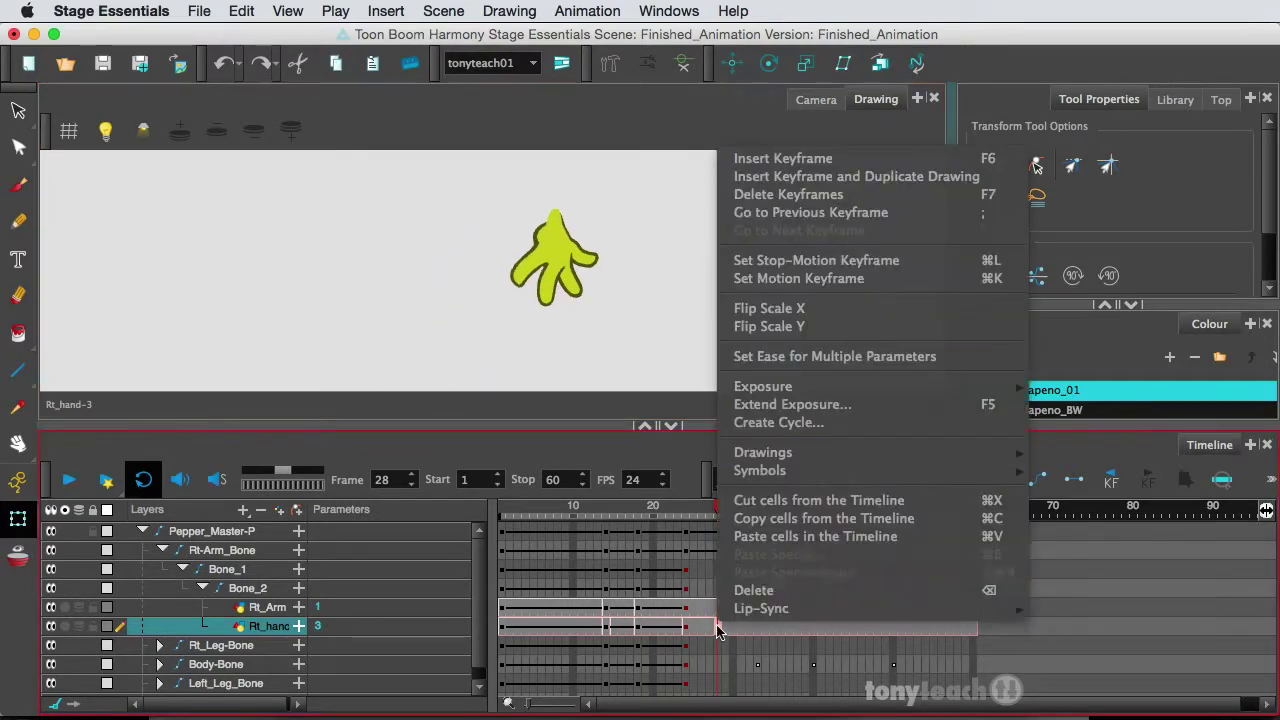
pyautogui.moveTo(763, 462)
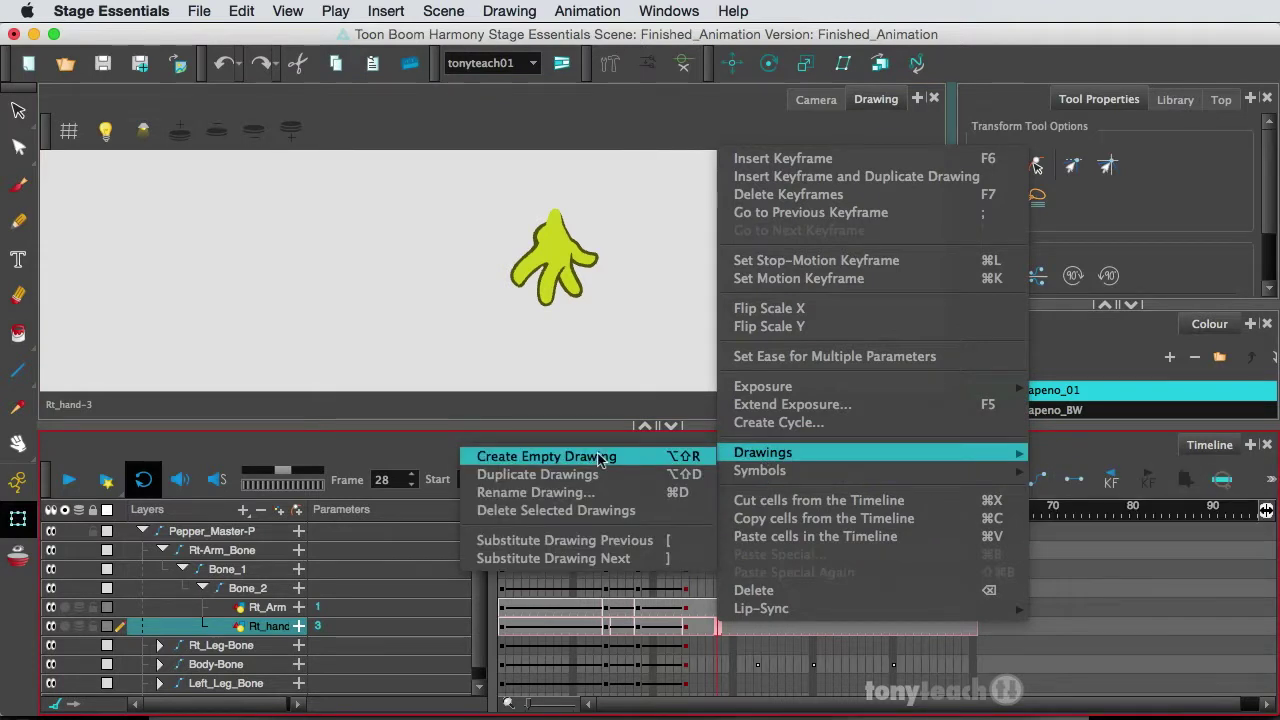
pyautogui.click(599, 457)
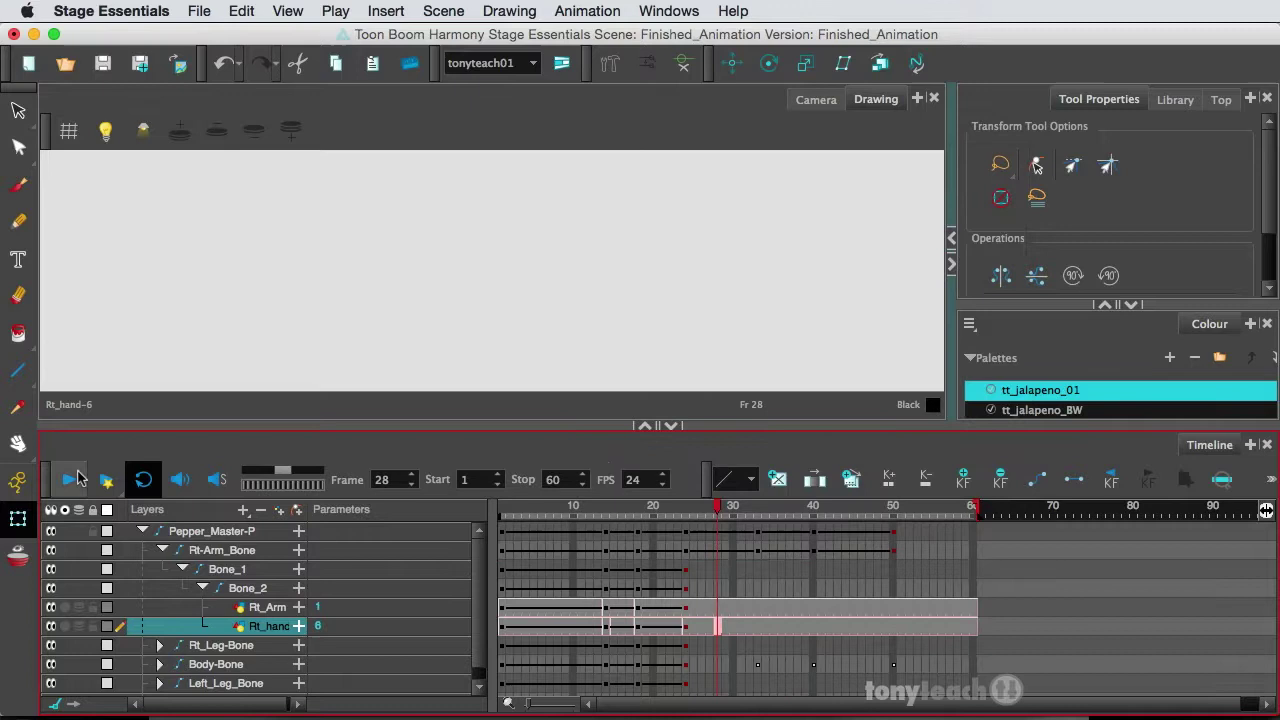
pyautogui.click(18, 556)
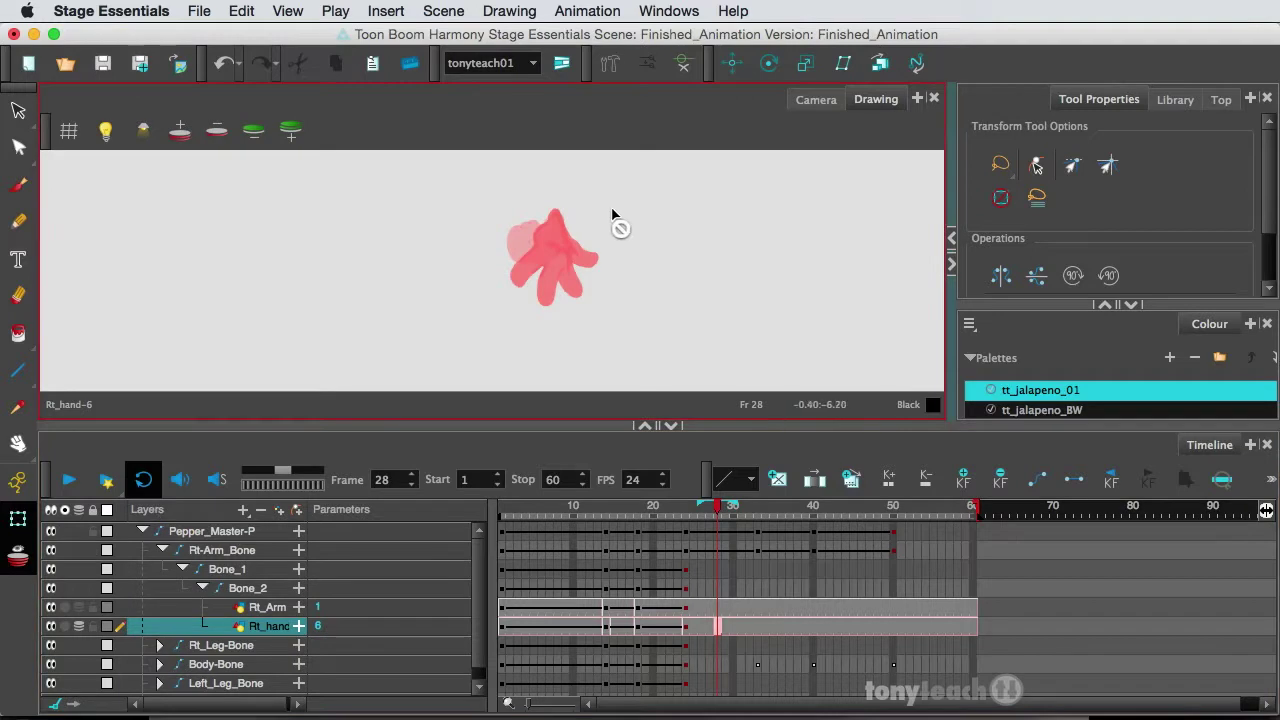
# Select the Brush tool and raise its size to about 29.8.
pyautogui.click(18, 186)
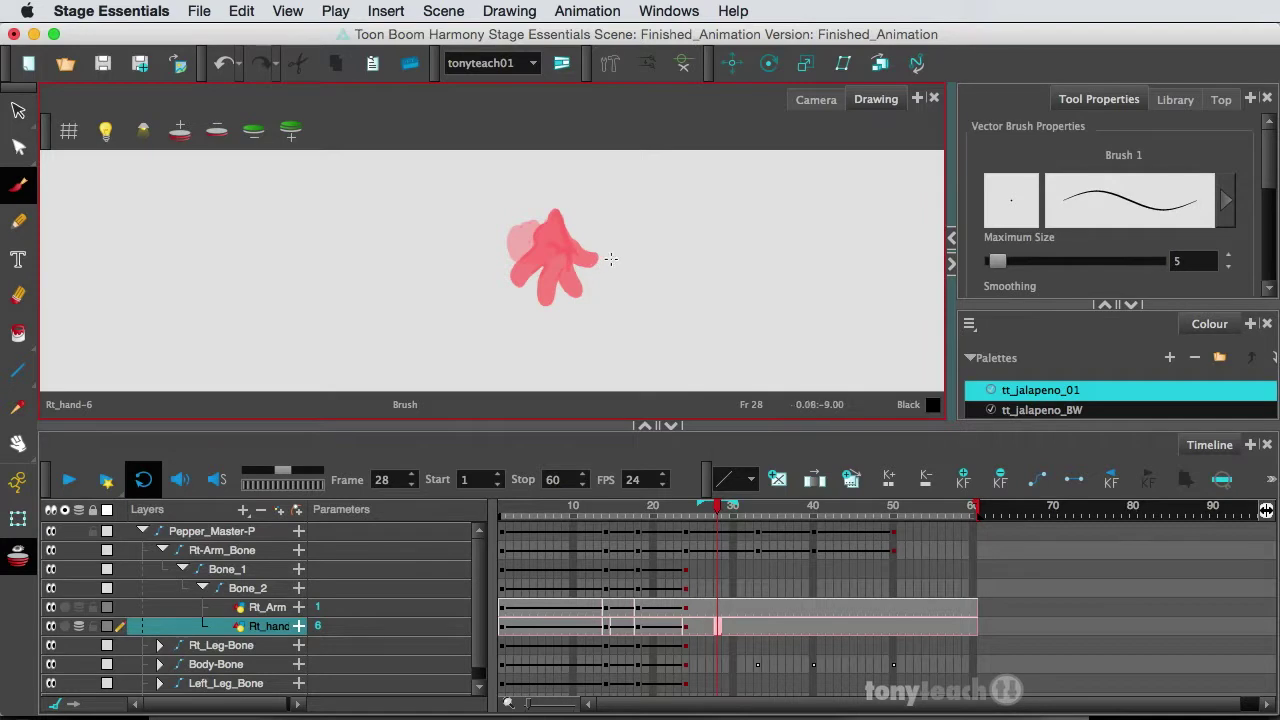
pyautogui.press('o')
pyautogui.moveTo(622, 257); pyautogui.dragTo(638, 245)
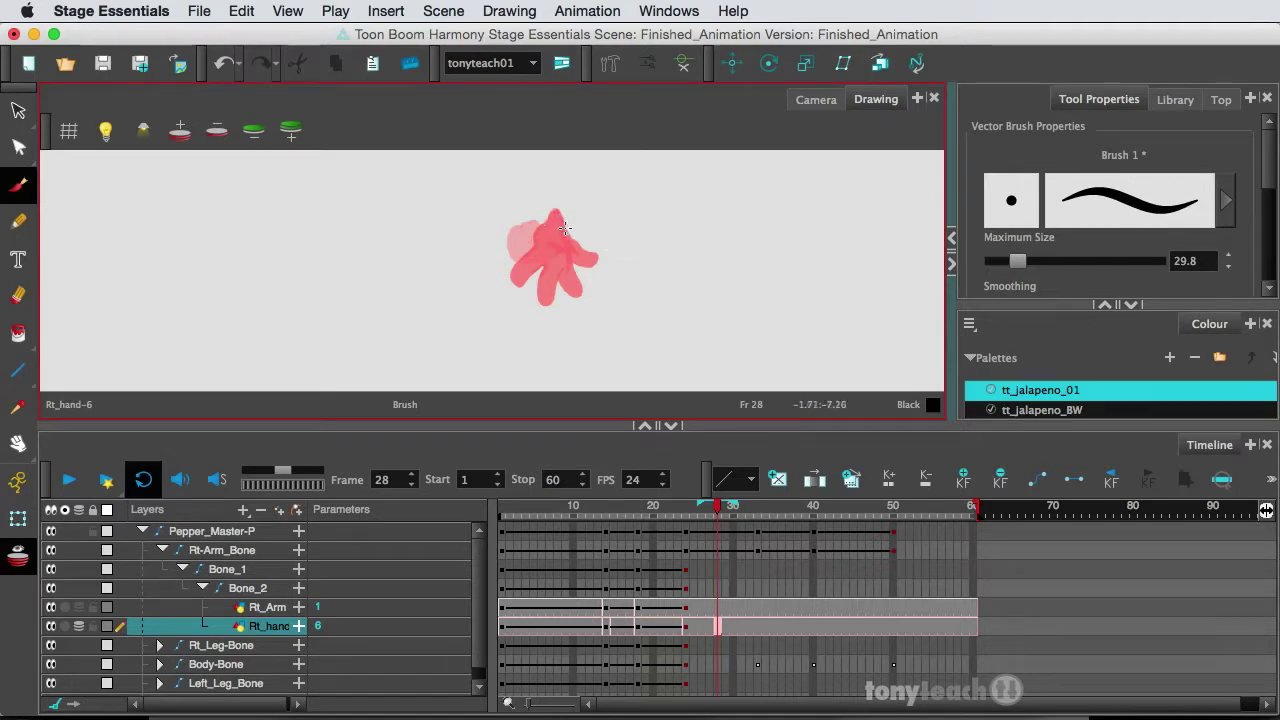
# Draw the open hand's black outline, toggle onion skin, and return to the Camera view.
pyautogui.moveTo(563, 226)
pyautogui.mouseDown()
pyautogui.moveTo(537, 232)
pyautogui.moveTo(507, 289)
pyautogui.moveTo(556, 302)
pyautogui.moveTo(524, 297)
pyautogui.moveTo(589, 267)
pyautogui.moveTo(584, 276)
pyautogui.mouseUp()
pyautogui.moveTo(574, 222)
pyautogui.mouseDown()
pyautogui.moveTo(608, 209)
pyautogui.moveTo(568, 250)
pyautogui.mouseUp()
pyautogui.hotkey('alt', 'o')
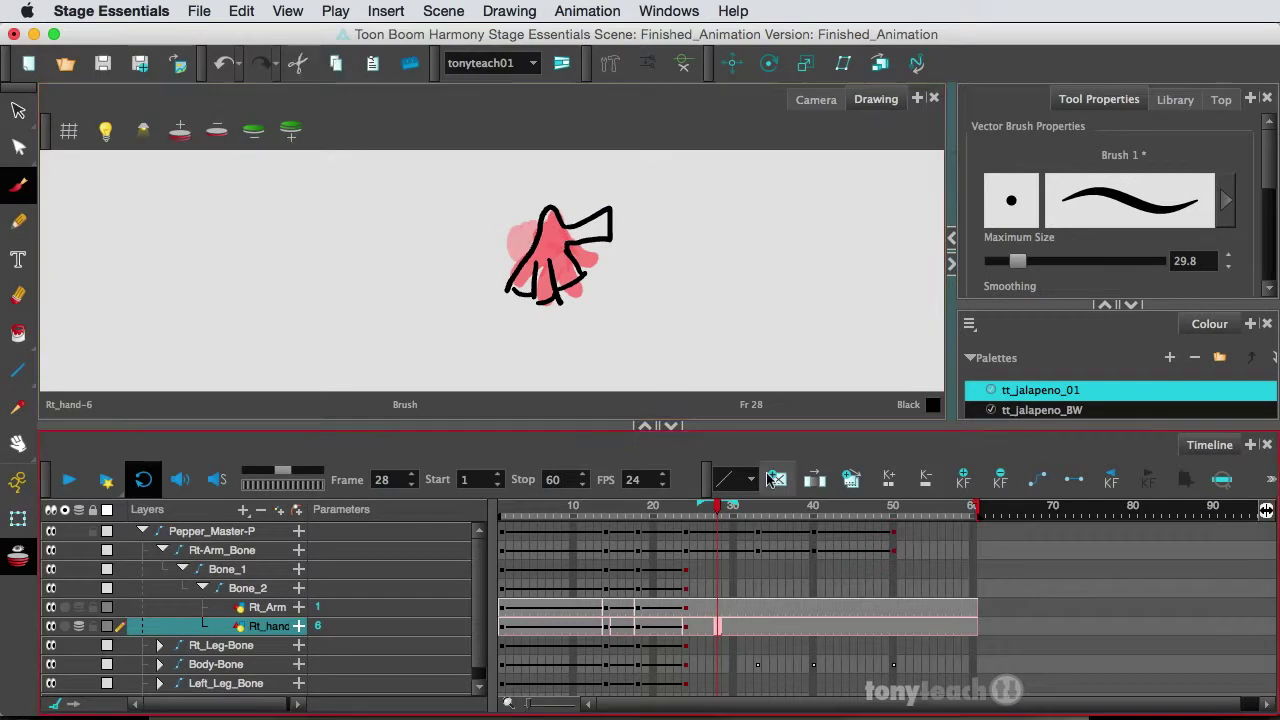
pyautogui.click(824, 103)
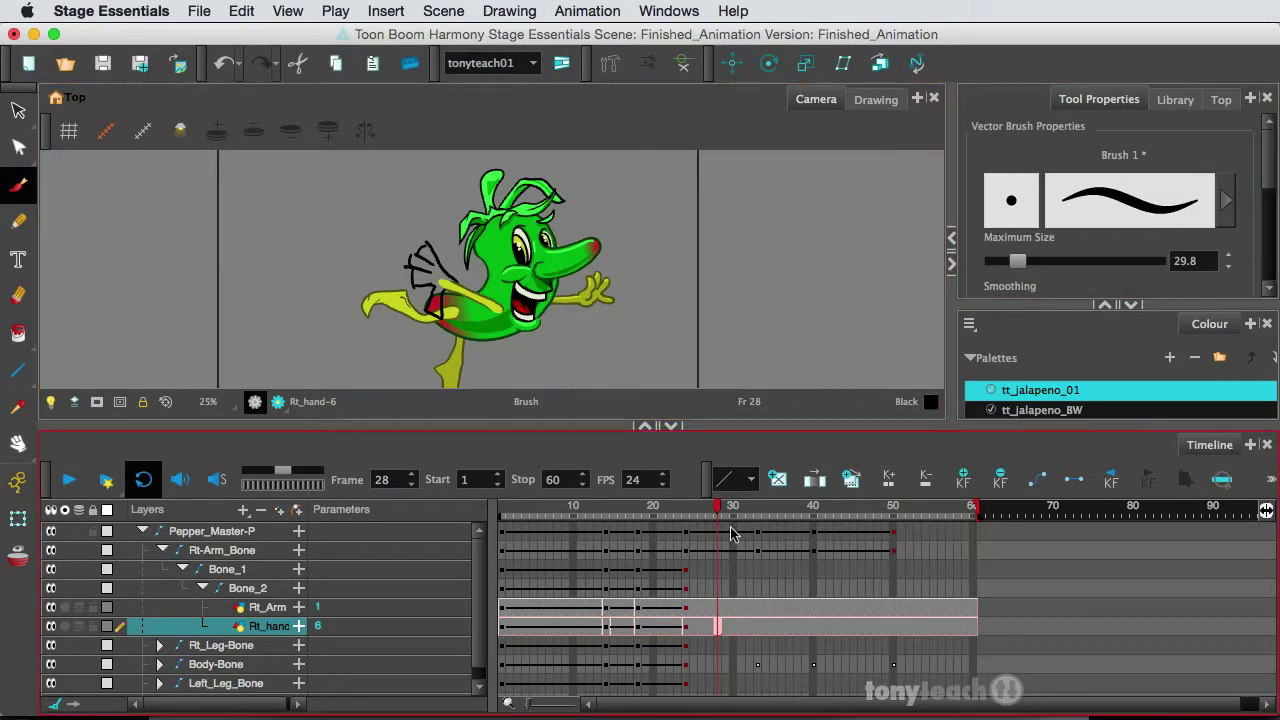
# Preview the Rt_hand drawings in the Library substitution, then delete drawing Rt_hand-6.
pyautogui.click(1172, 104)
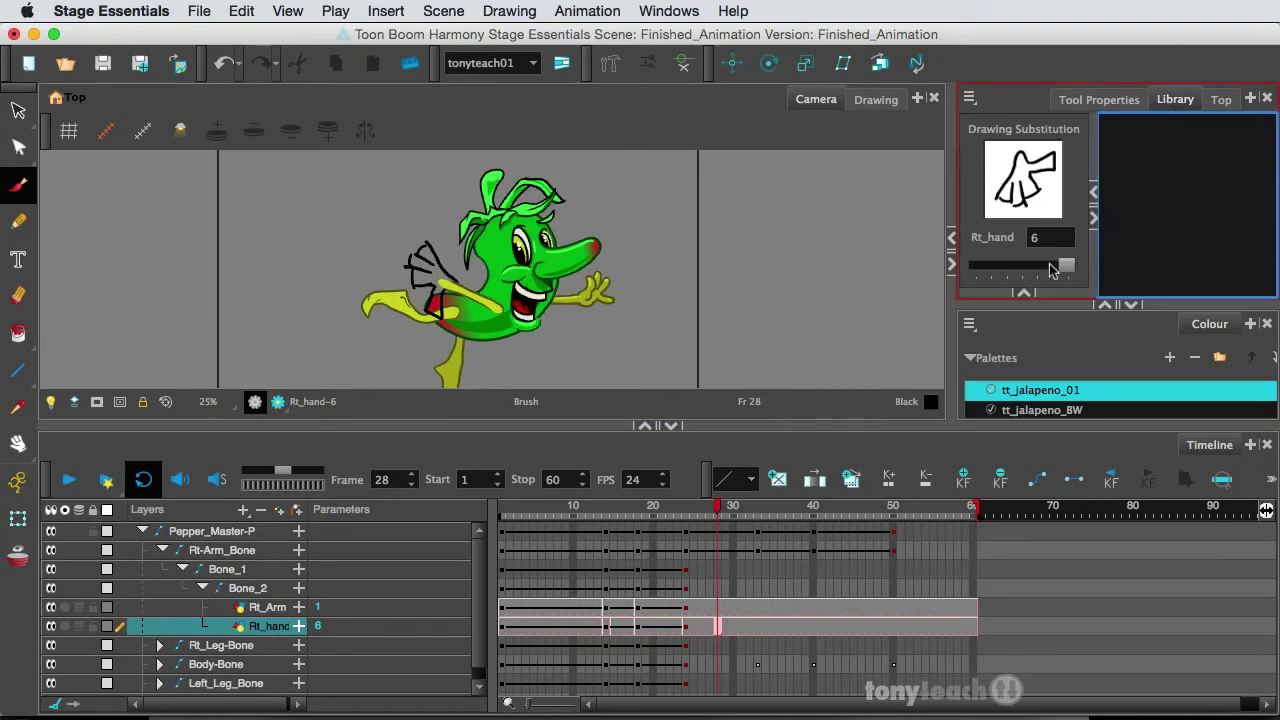
pyautogui.moveTo(1068, 268)
pyautogui.mouseDown()
pyautogui.moveTo(975, 273)
pyautogui.moveTo(1080, 270)
pyautogui.mouseUp()
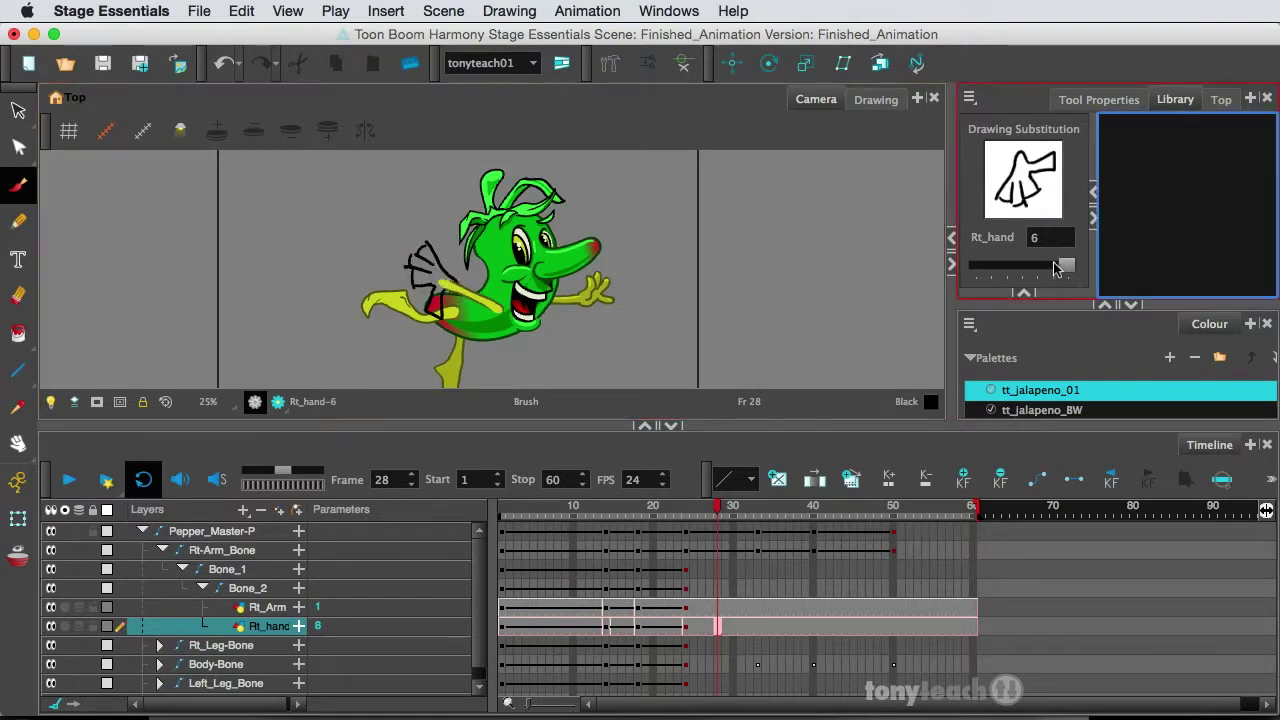
pyautogui.rightClick(720, 627)
pyautogui.moveTo(800, 462)
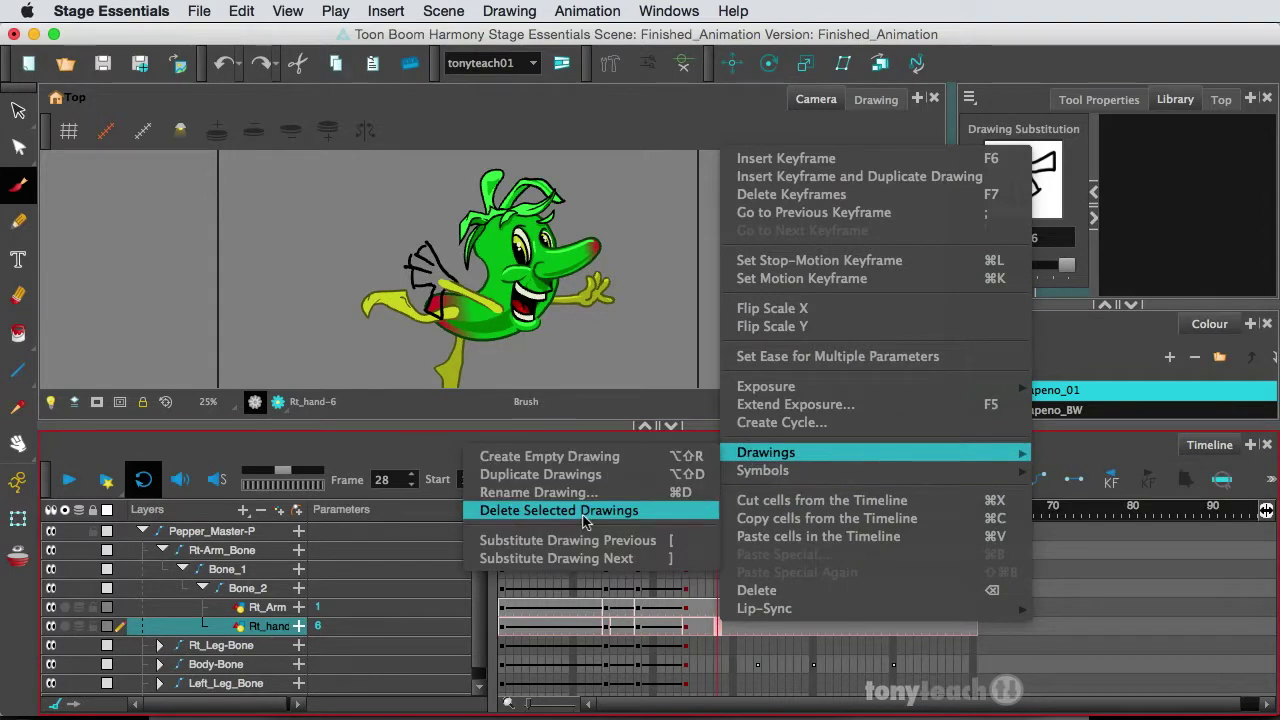
pyautogui.click(585, 520)
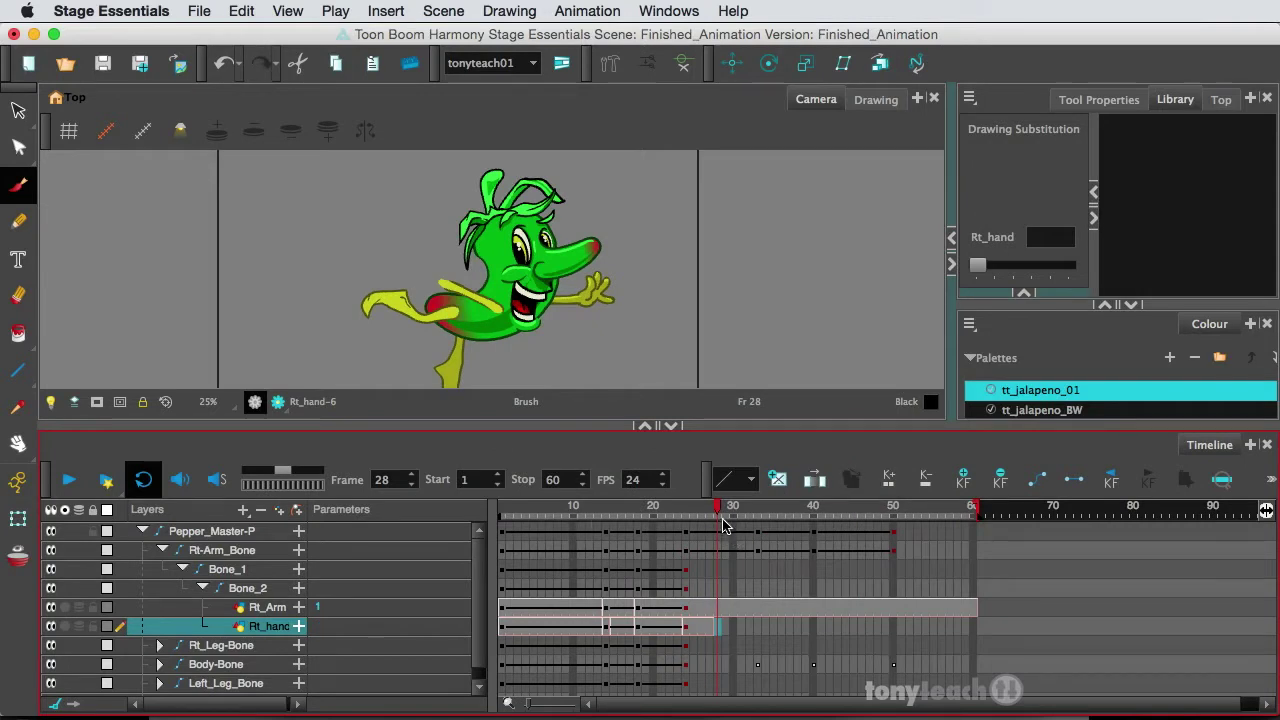
# Extend the Rt_hand exposure from frame 28 to 60 with F5 and set it to Rt_hand-1.
pyautogui.moveTo(722, 520)
pyautogui.mouseDown()
pyautogui.moveTo(668, 518)
pyautogui.moveTo(704, 518)
pyautogui.mouseUp()
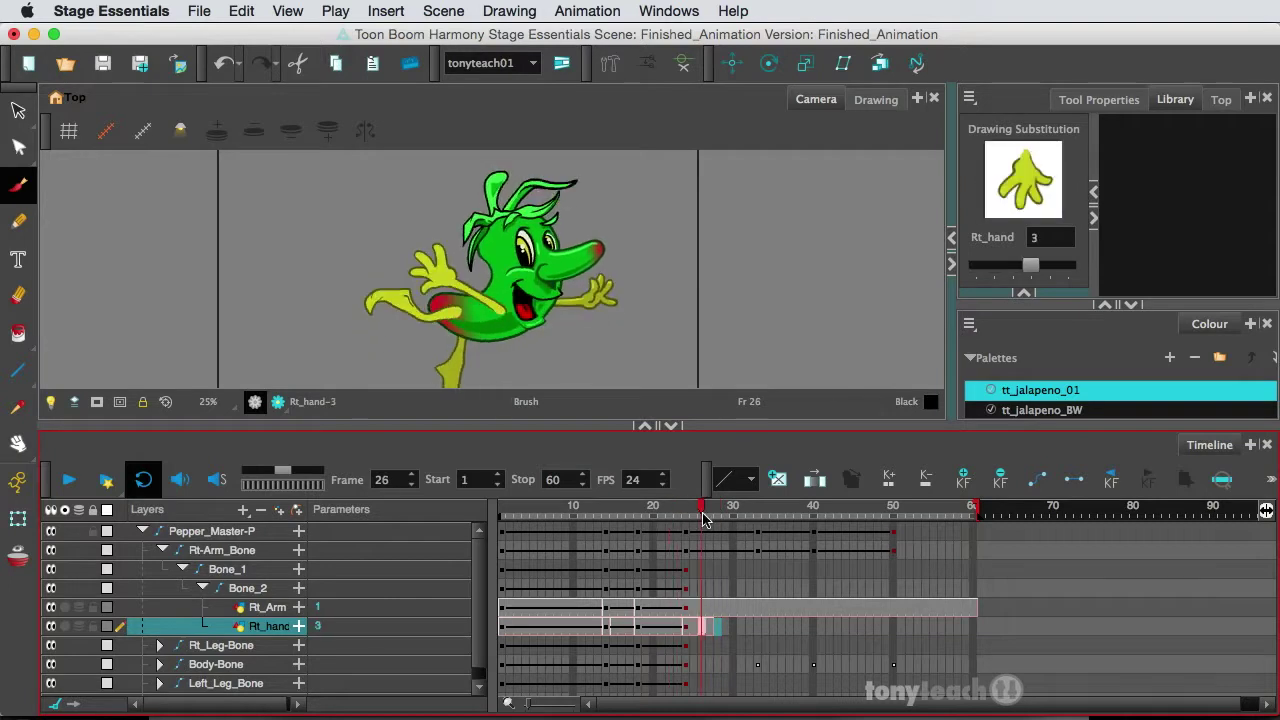
pyautogui.click(718, 627)
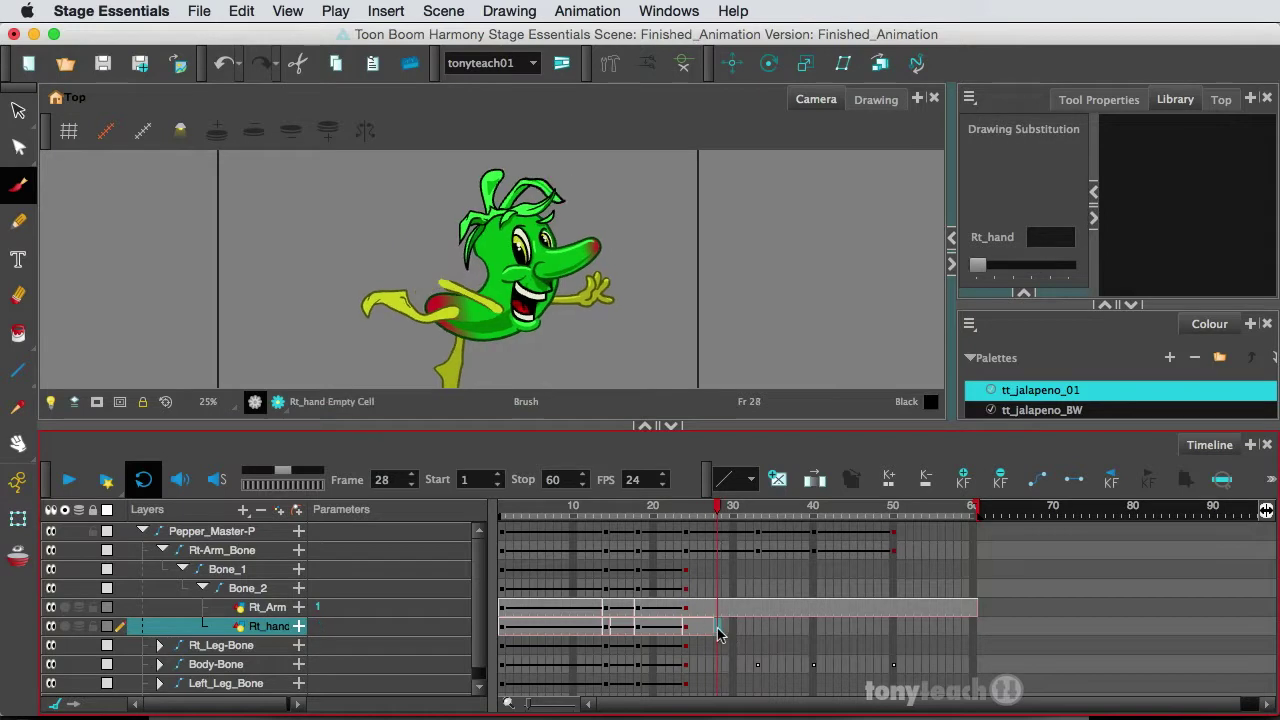
pyautogui.click(974, 628)
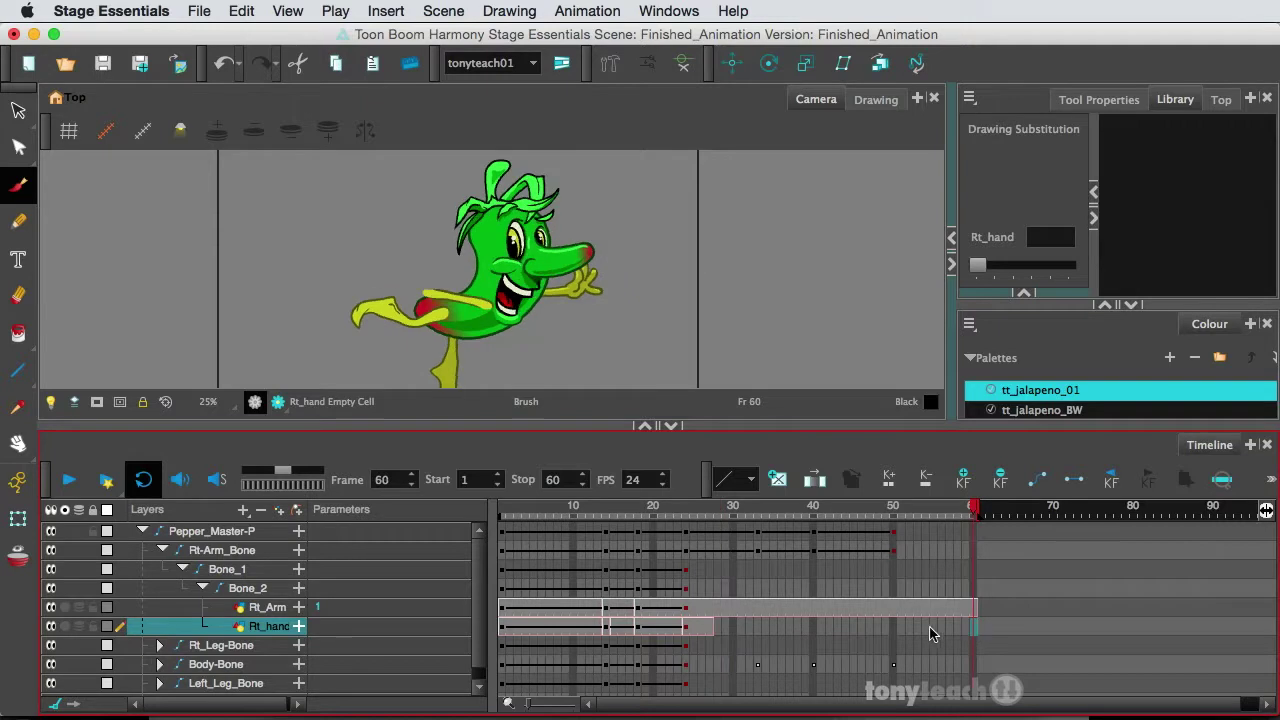
pyautogui.press('F5')
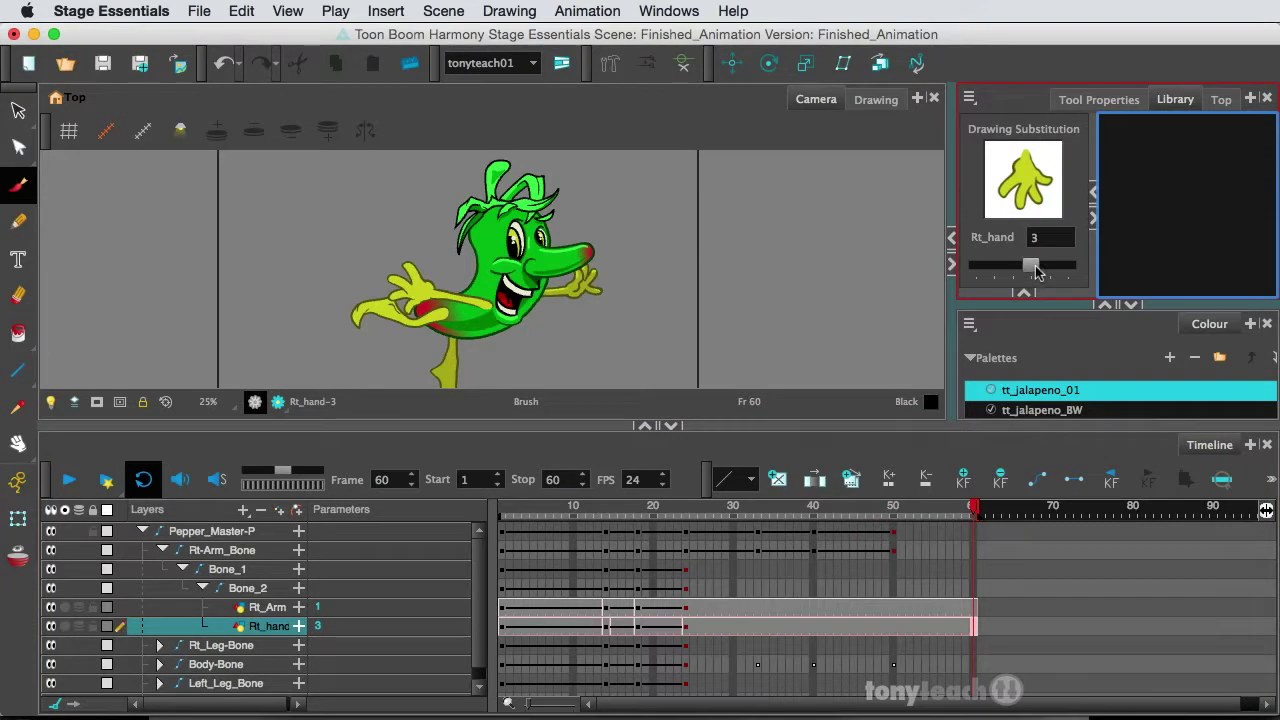
pyautogui.moveTo(1036, 272)
pyautogui.mouseDown()
pyautogui.moveTo(1084, 272)
pyautogui.moveTo(976, 274)
pyautogui.moveTo(1088, 272)
pyautogui.moveTo(993, 272)
pyautogui.mouseUp()
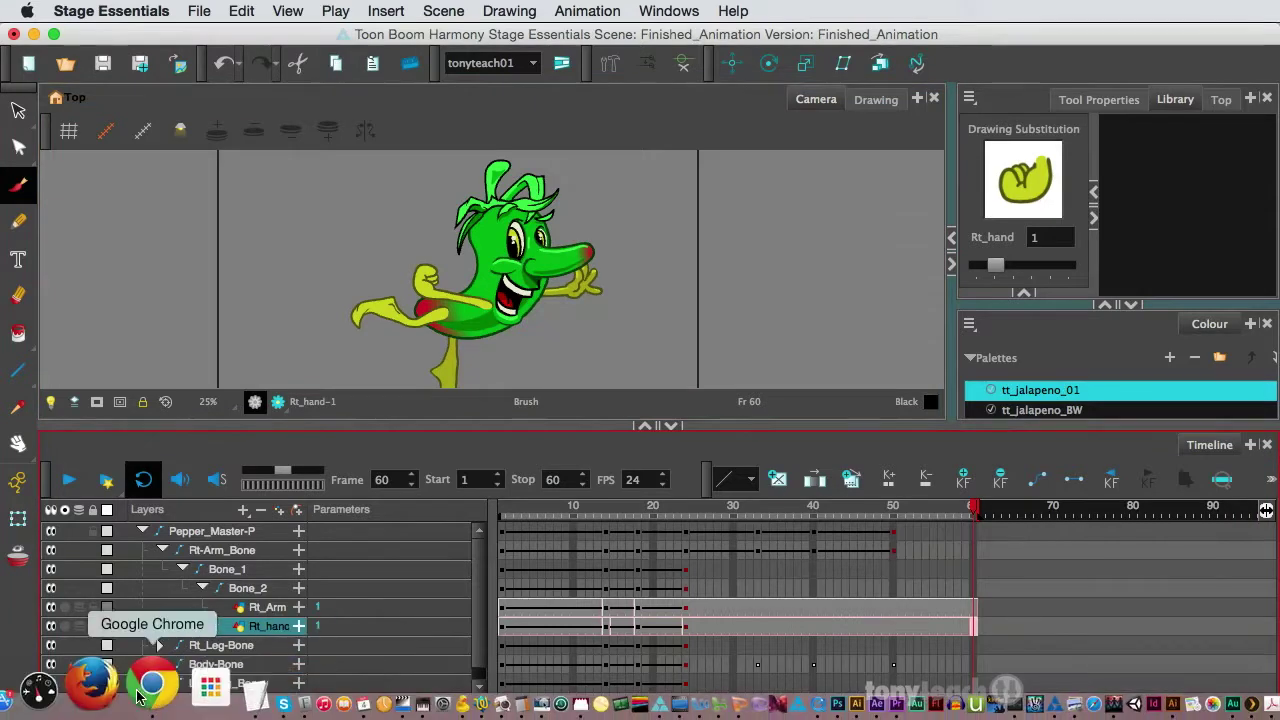
# Open The Pepper Bone Deformer Rig's $0 page from the tonyteach Sellfy store.
pyautogui.click(149, 685)
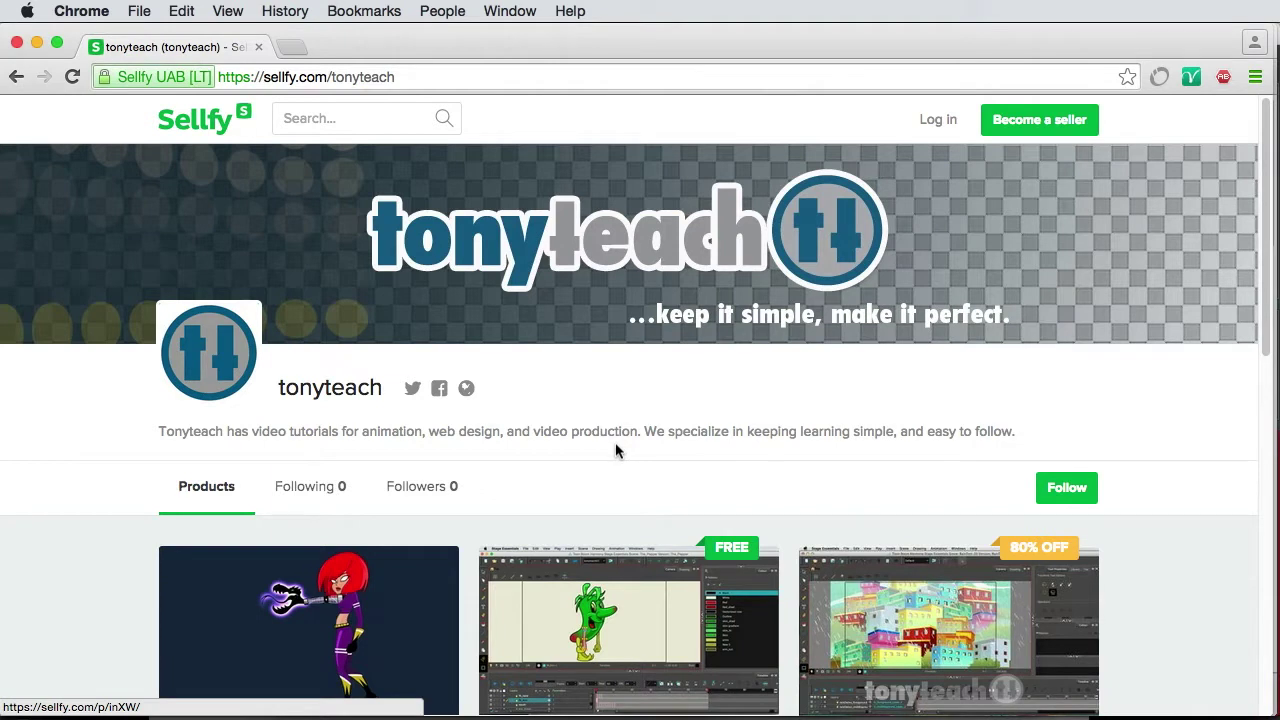
pyautogui.scroll(-3, 615, 444)
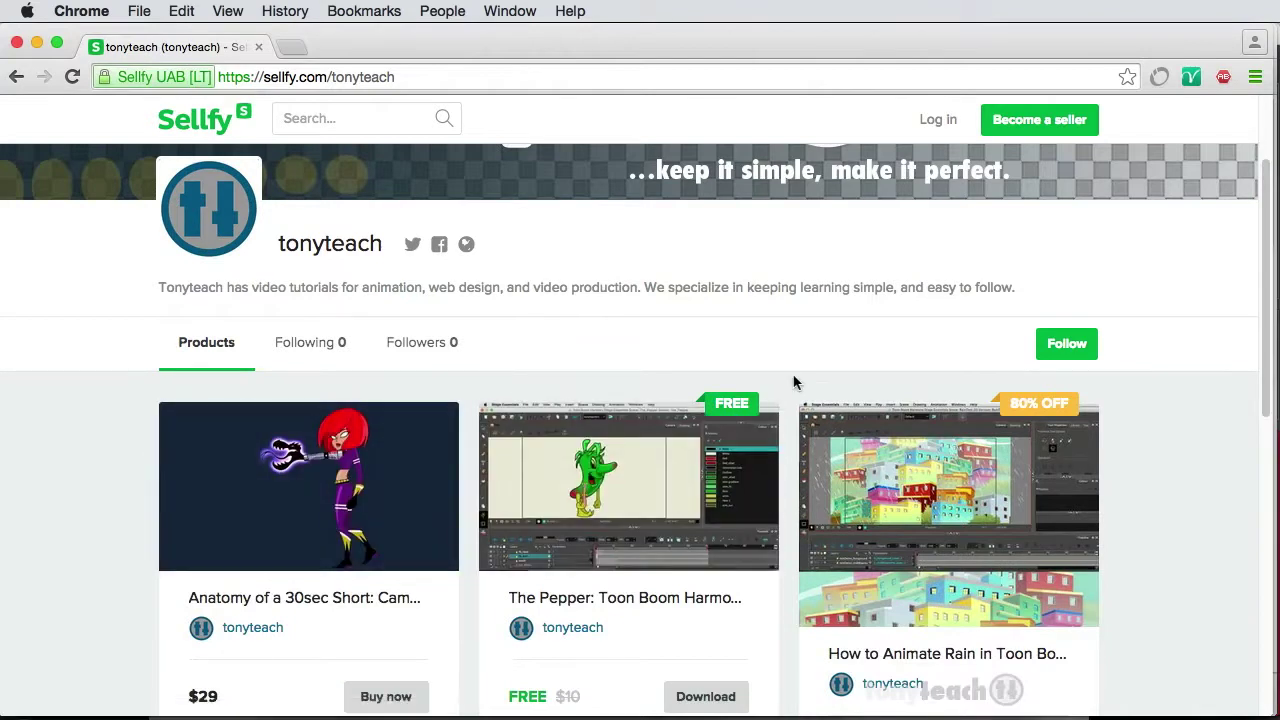
pyautogui.scroll(-1, 795, 382)
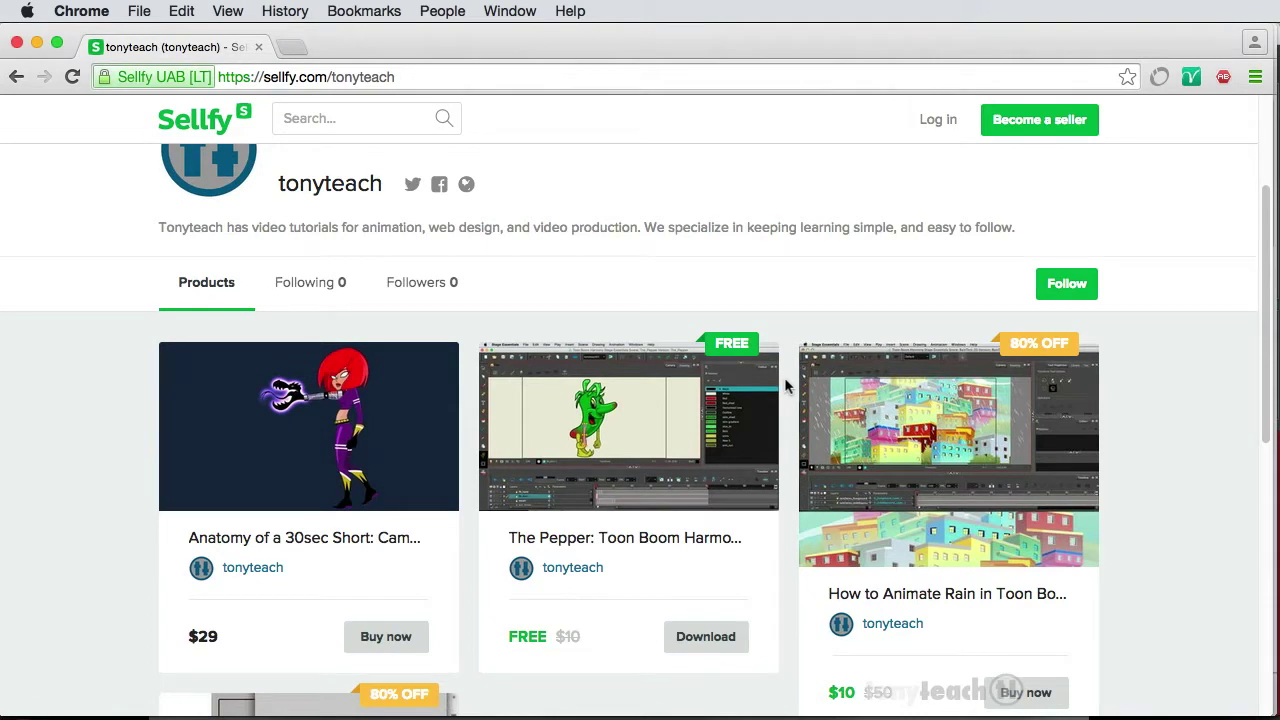
pyautogui.click(696, 646)
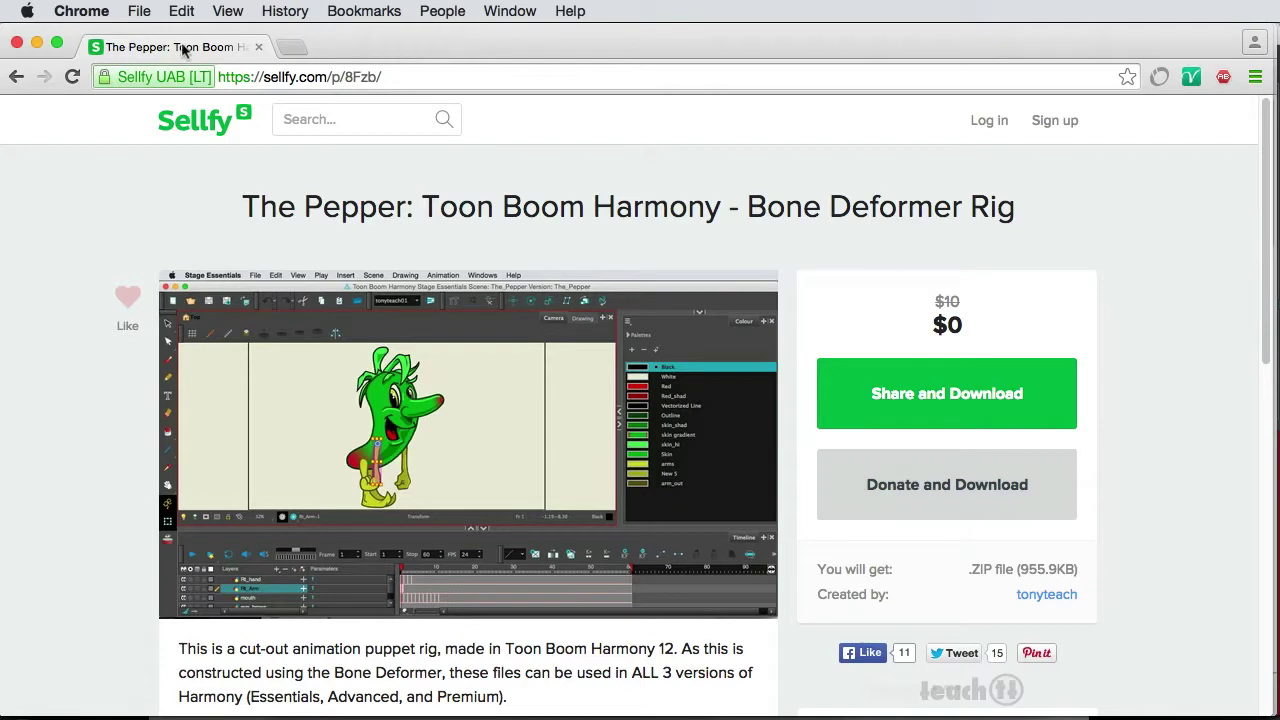
# Return to the store list and open the Anatomy of a 30sec Short: Camper product page.
pyautogui.click(17, 76)
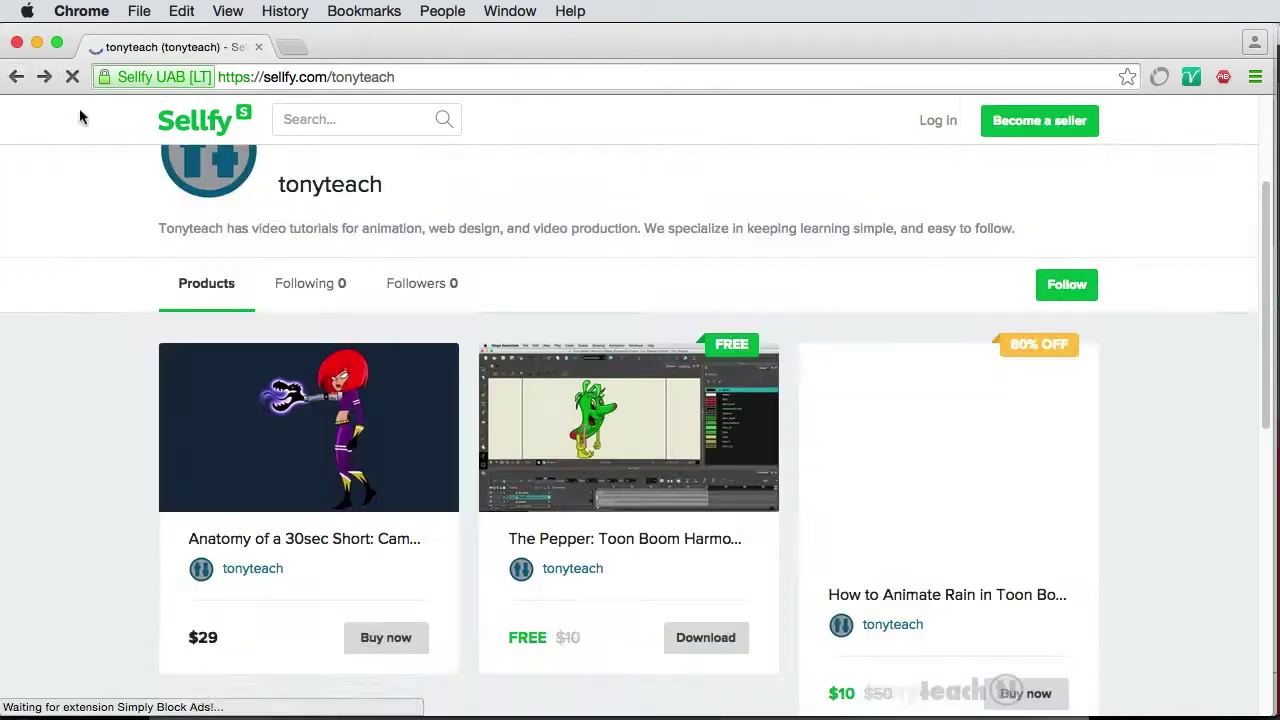
pyautogui.click(232, 472)
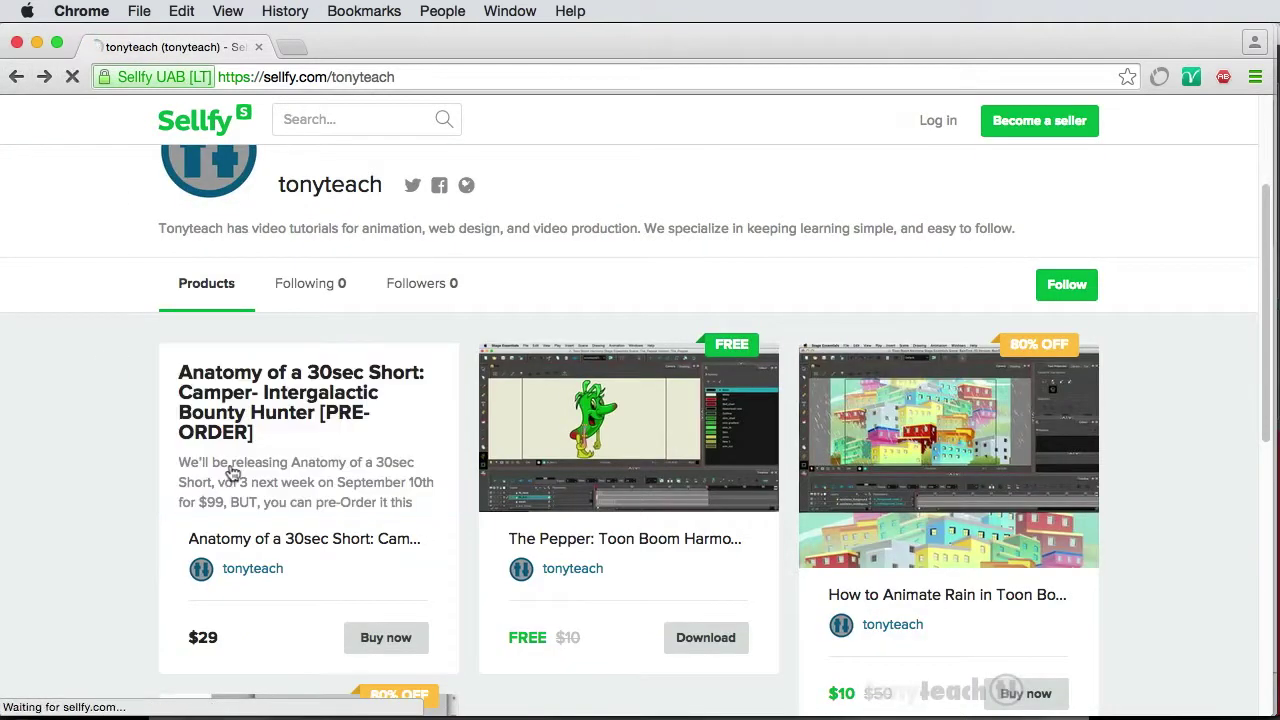